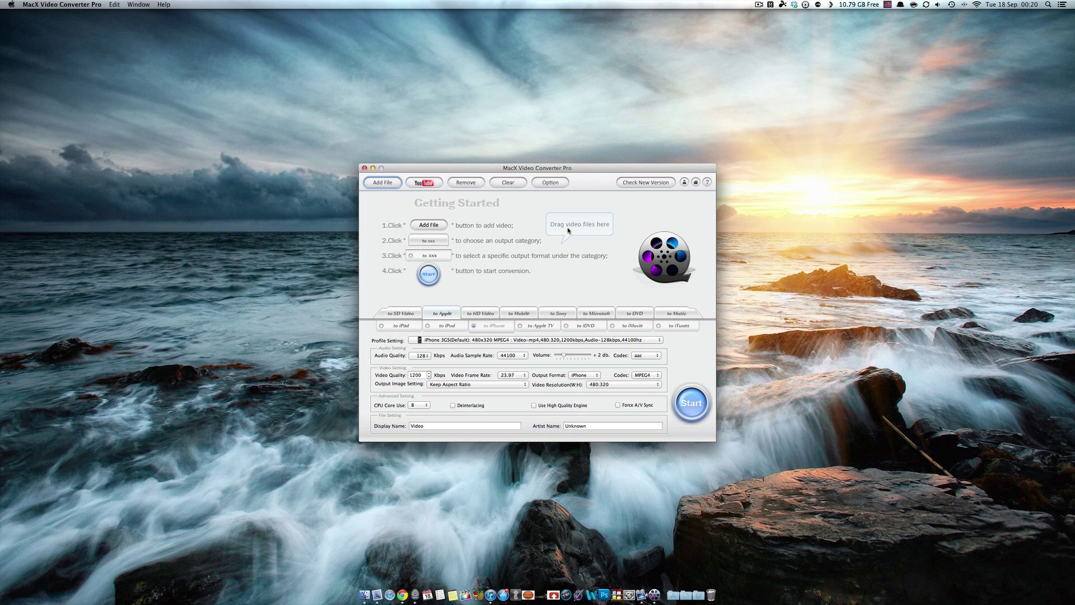
- Add Intro.mov from the YouTube folder in Finder to the converter's video list and close the Finder window
{"action": "left_click", "coordinate": [375, 186]}
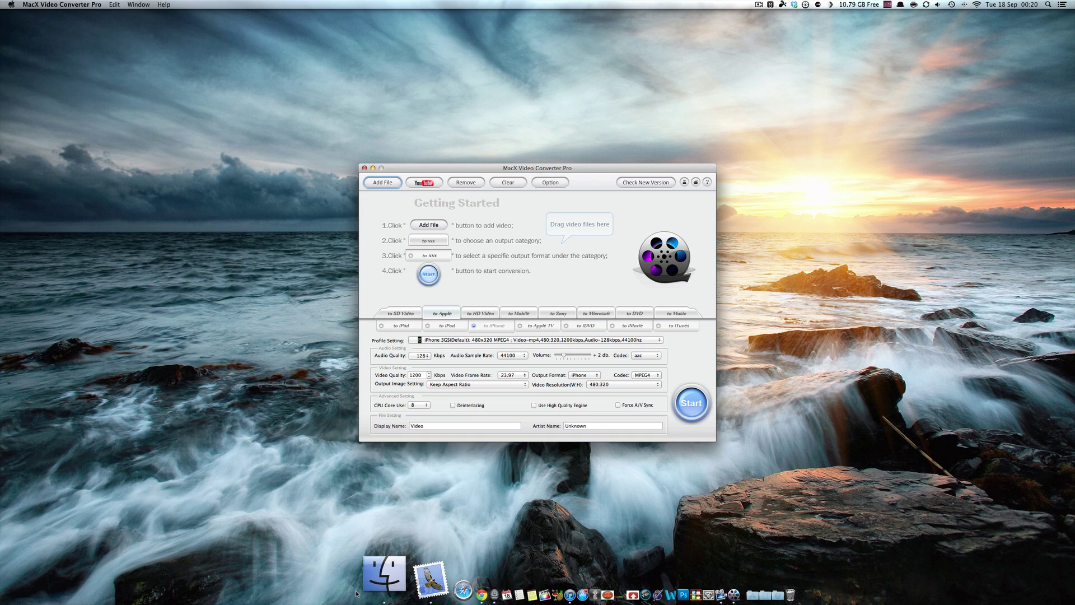
{"action": "left_click", "coordinate": [384, 576]}
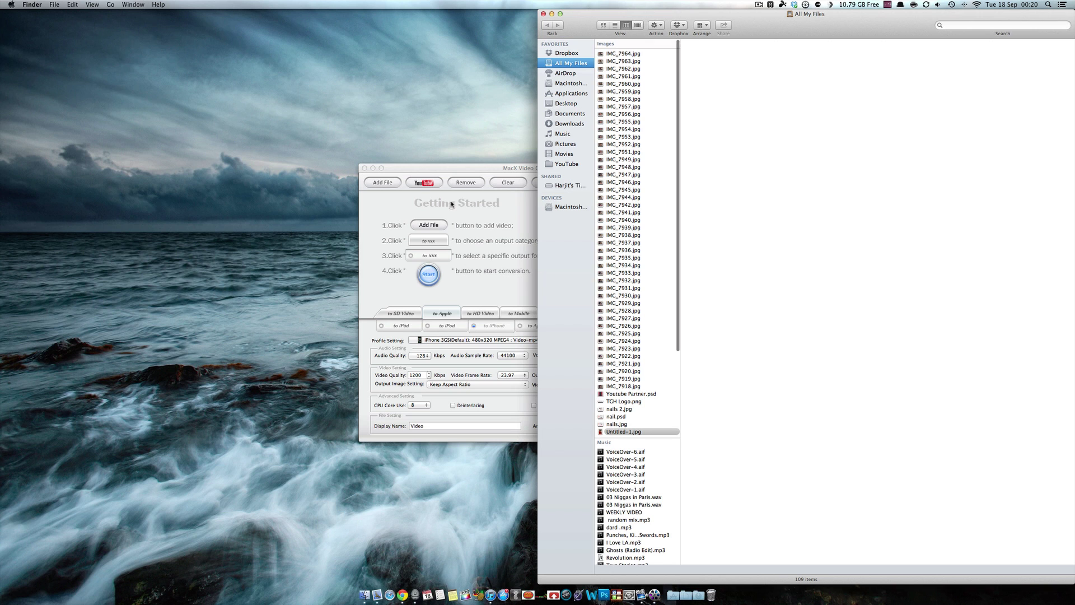
{"action": "left_click", "coordinate": [565, 164]}
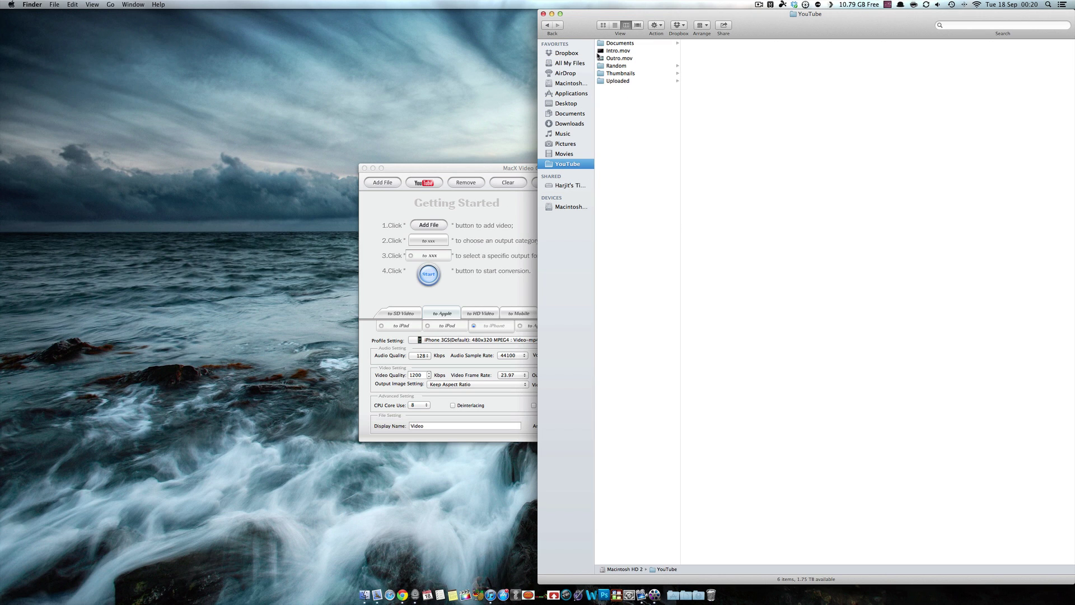
{"action": "left_click_drag", "start_coordinate": [602, 52], "coordinate": [401, 247]}
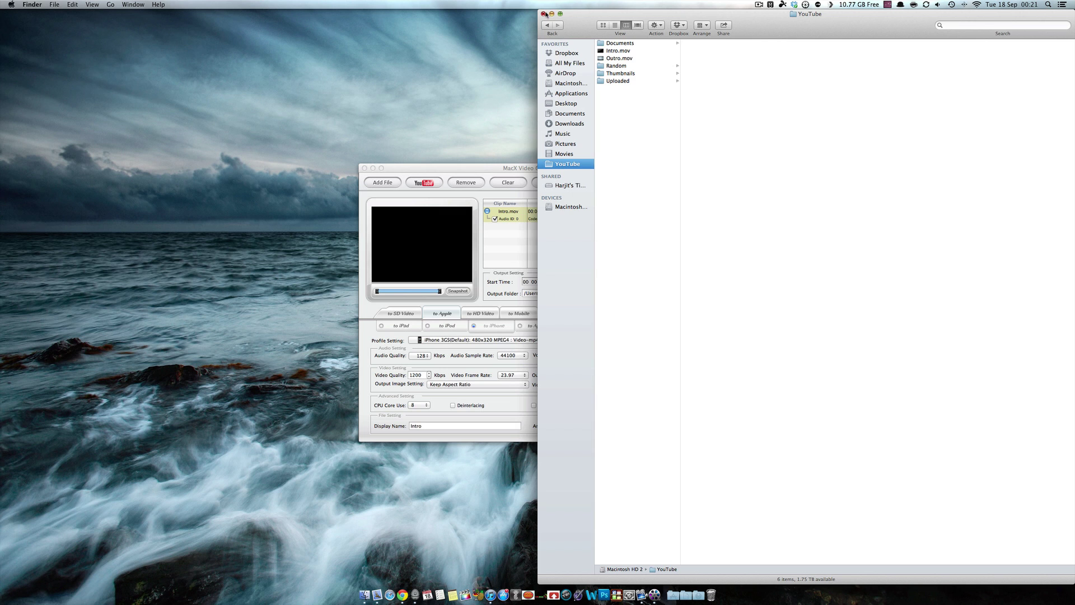
{"action": "left_click", "coordinate": [543, 14]}
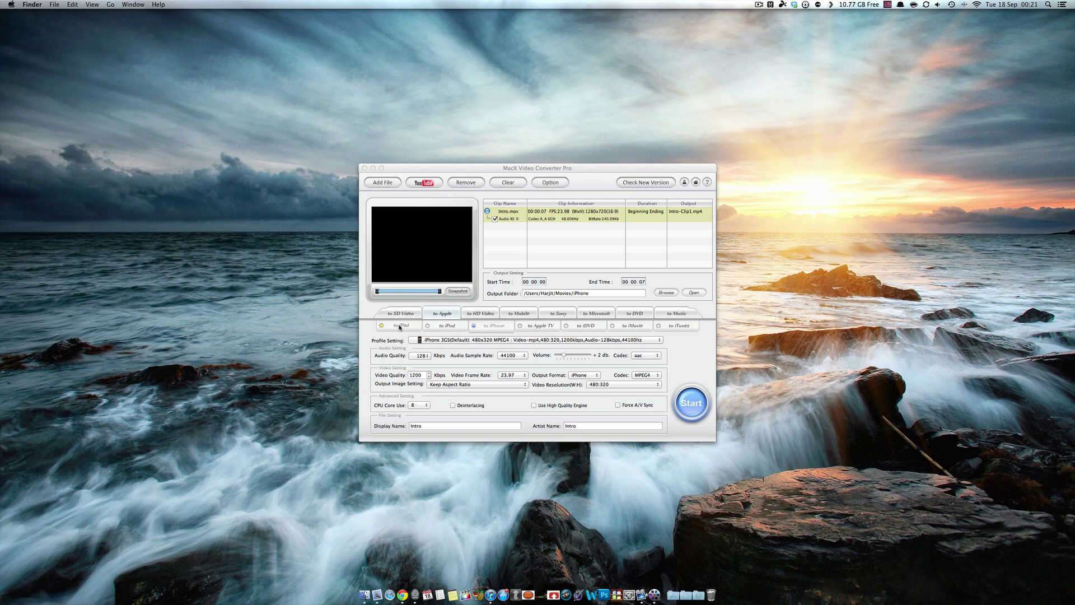
- Set the output to iPad with the iPad3 (1920x1080 H264) 1080P HD Video profile
{"action": "left_click", "coordinate": [401, 329]}
{"action": "left_click", "coordinate": [401, 327]}
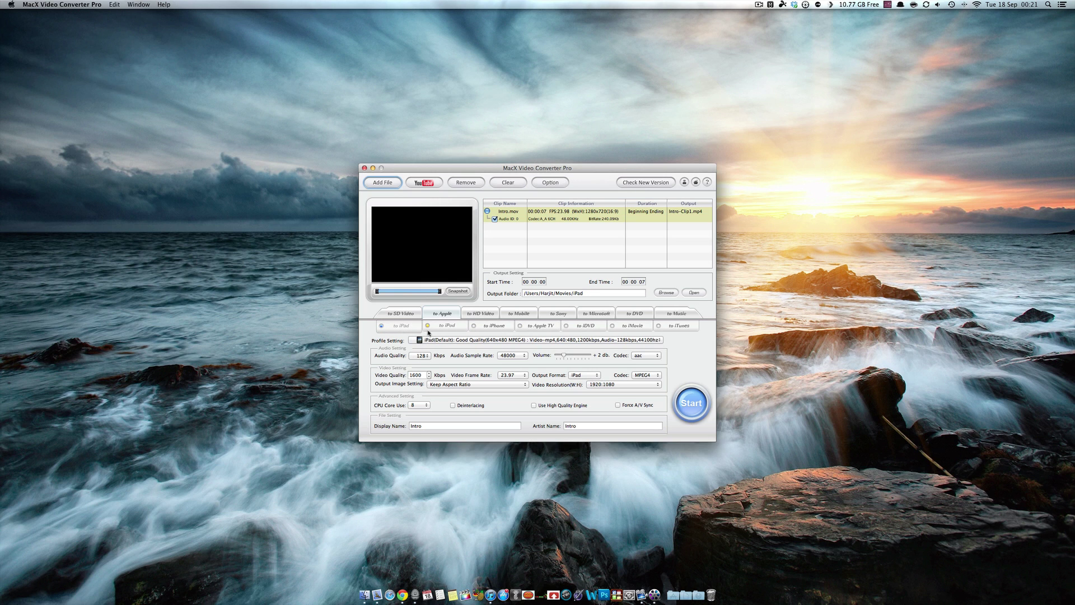
{"action": "left_click", "coordinate": [426, 340]}
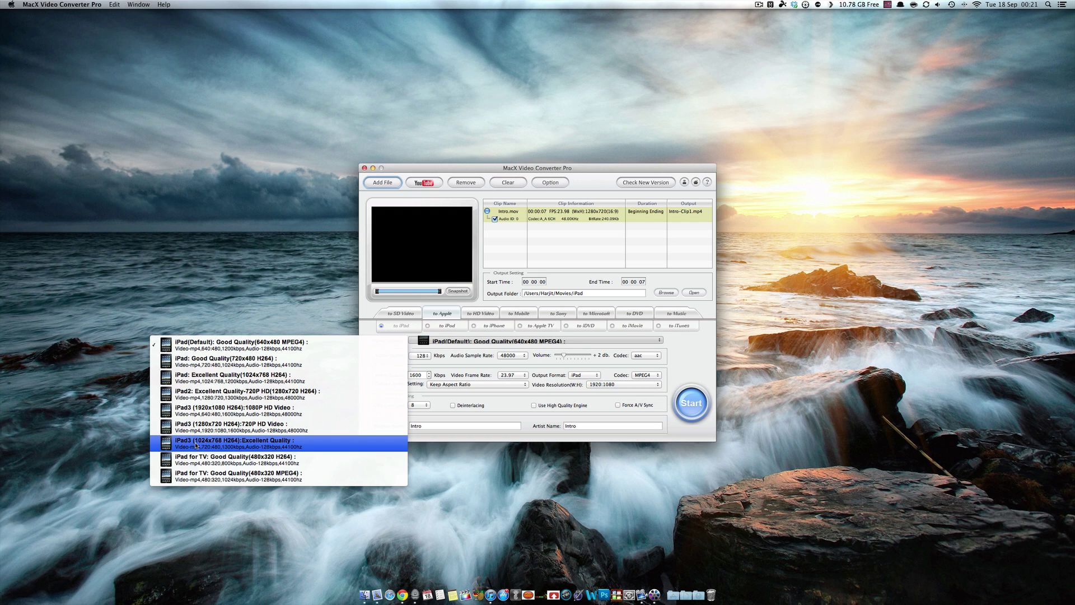
{"action": "left_click", "coordinate": [201, 412]}
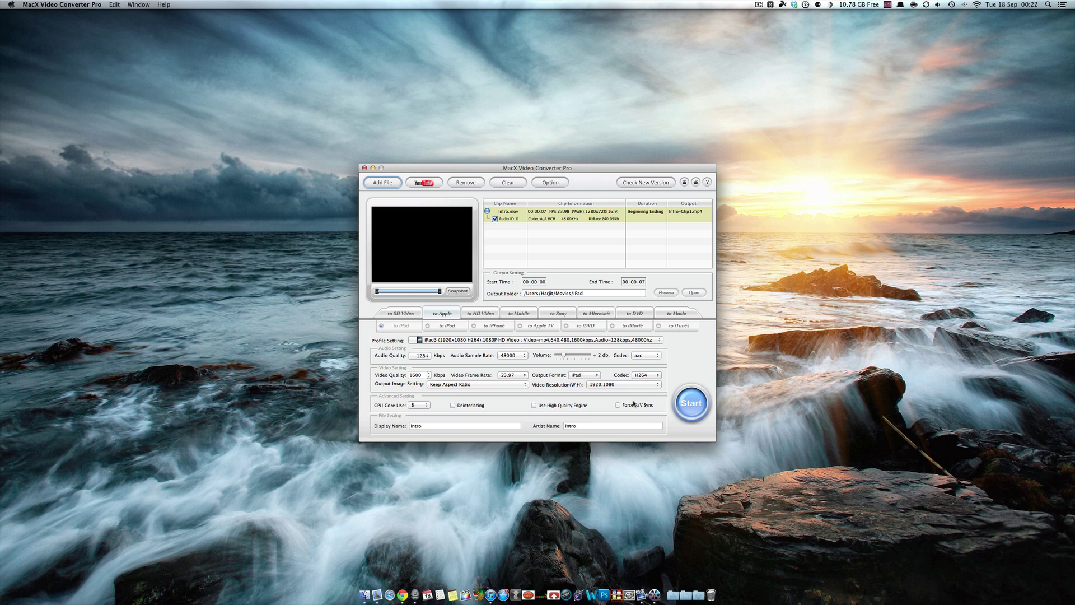
{"action": "left_click", "coordinate": [579, 375]}
{"action": "left_click", "coordinate": [581, 375]}
{"action": "left_click", "coordinate": [588, 430]}
{"action": "double_click", "coordinate": [588, 430]}
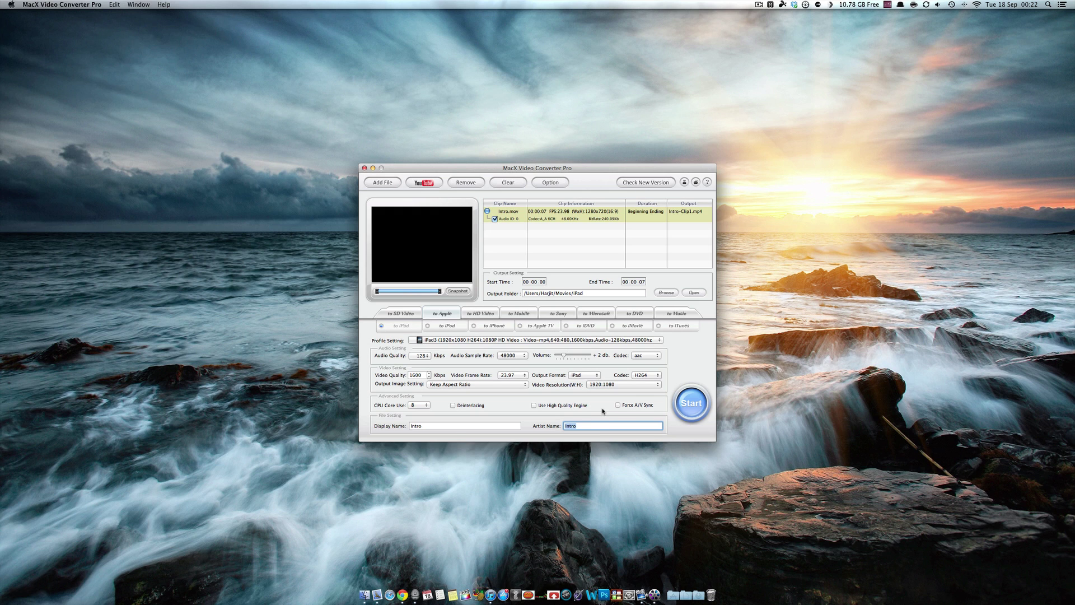
{"action": "left_click", "coordinate": [456, 428]}
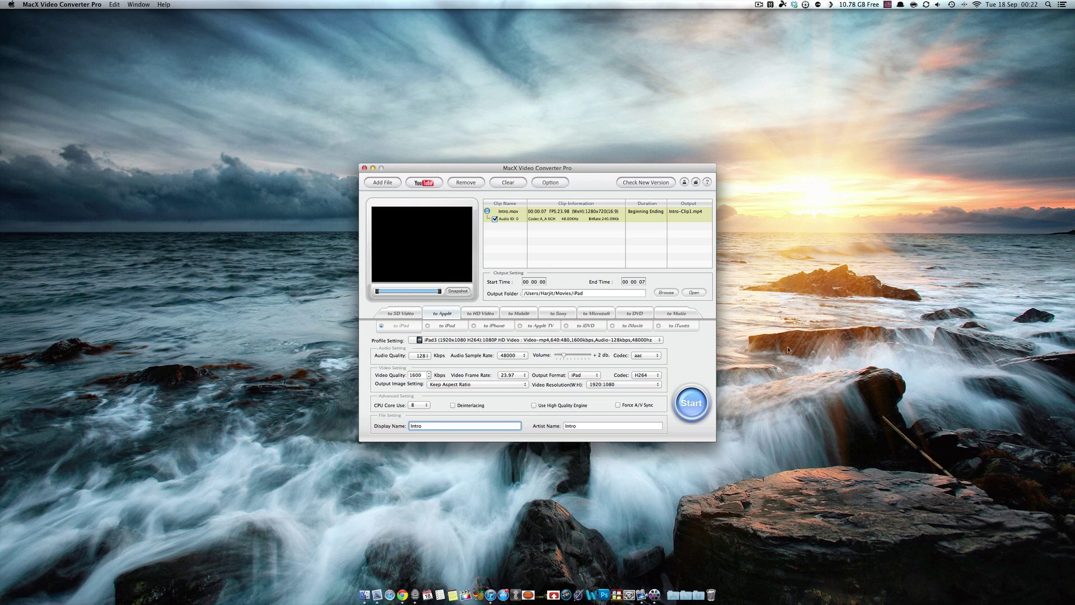
- Set the output folder to the Desktop and start converting the Intro clip
{"action": "left_click", "coordinate": [666, 292]}
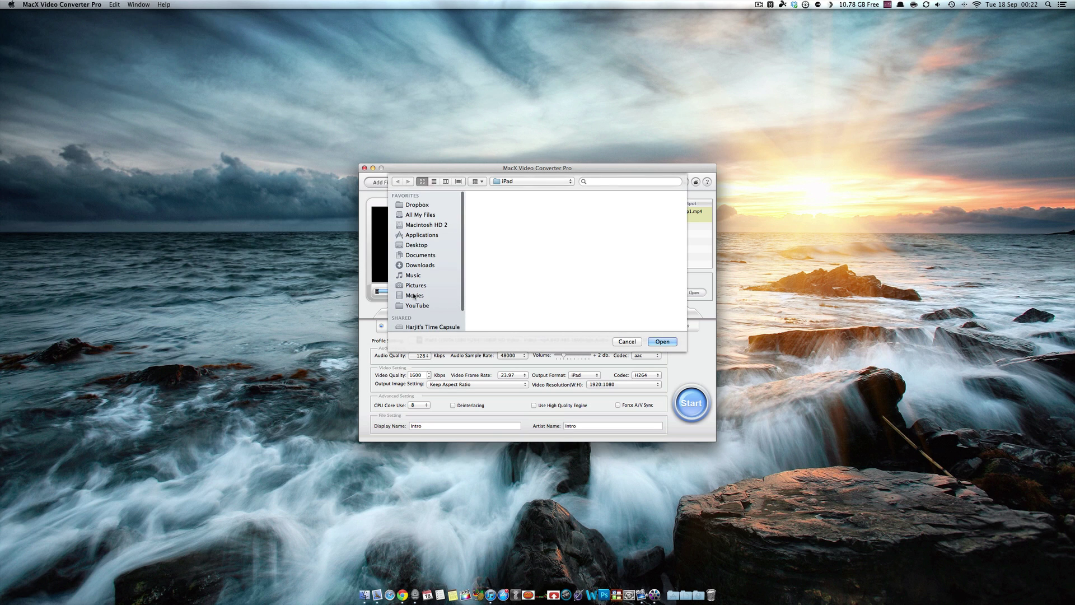
{"action": "left_click", "coordinate": [417, 245]}
{"action": "left_click", "coordinate": [627, 342]}
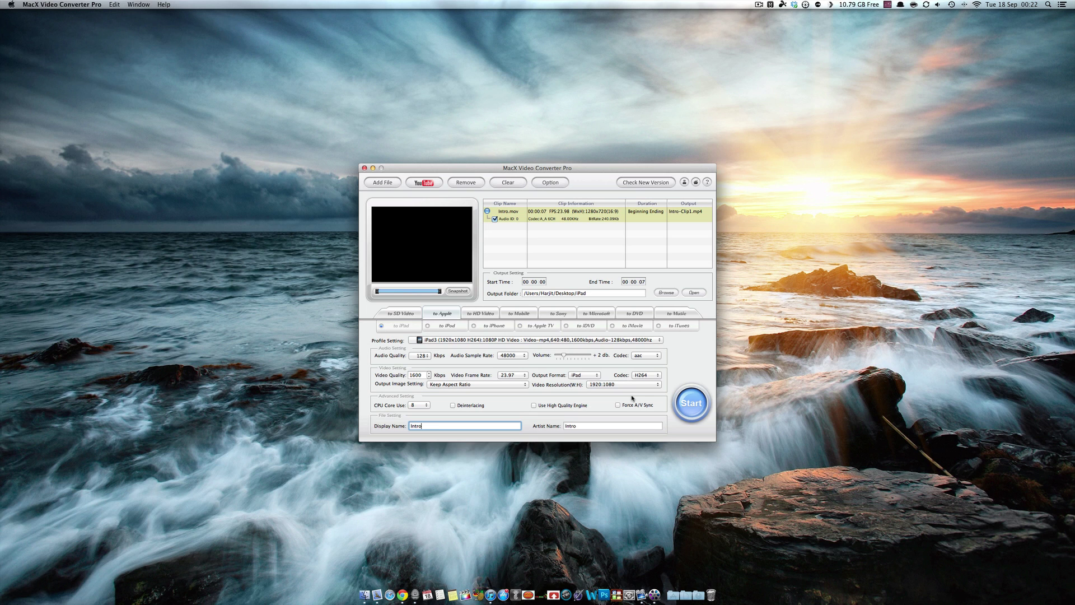
{"action": "left_click", "coordinate": [685, 403]}
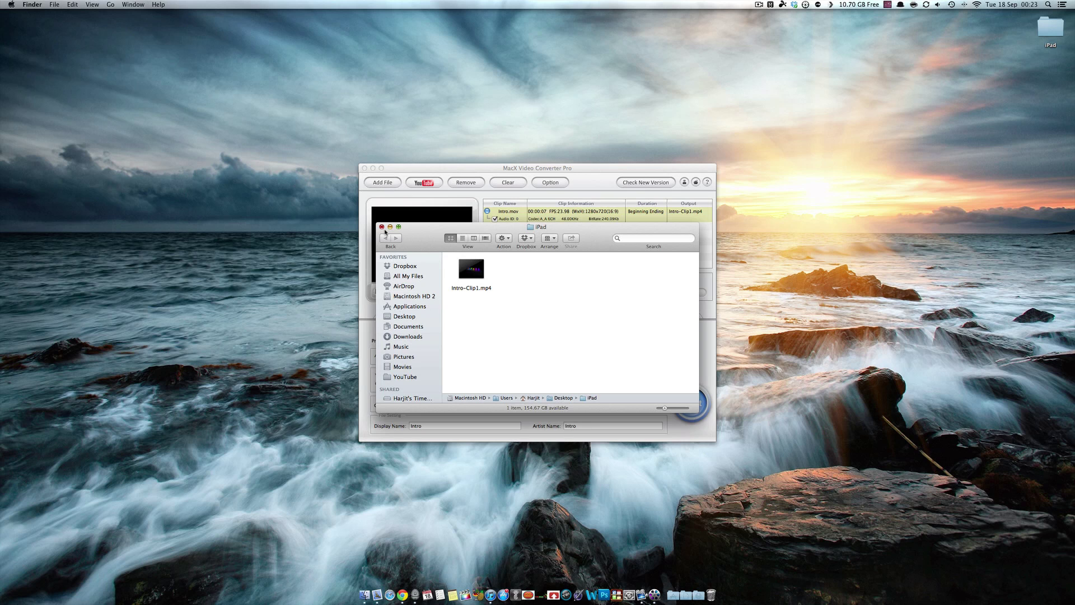
- Check the converted clip in the desktop's iPad folder, close the folder and return to the converter
{"action": "left_click", "coordinate": [381, 226]}
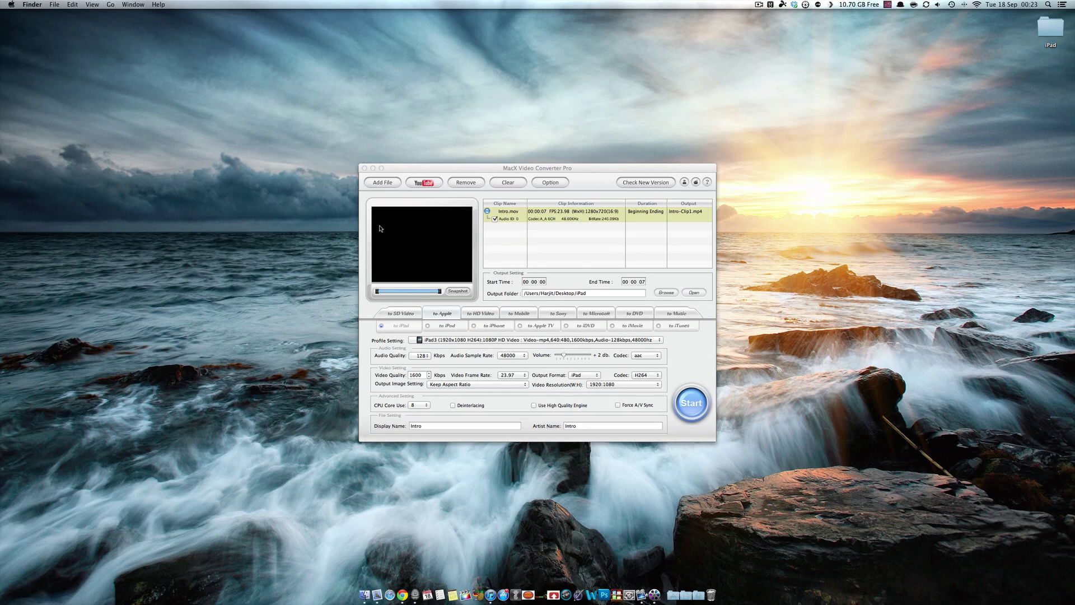
{"action": "left_click", "coordinate": [1045, 32]}
{"action": "double_click", "coordinate": [1045, 32]}
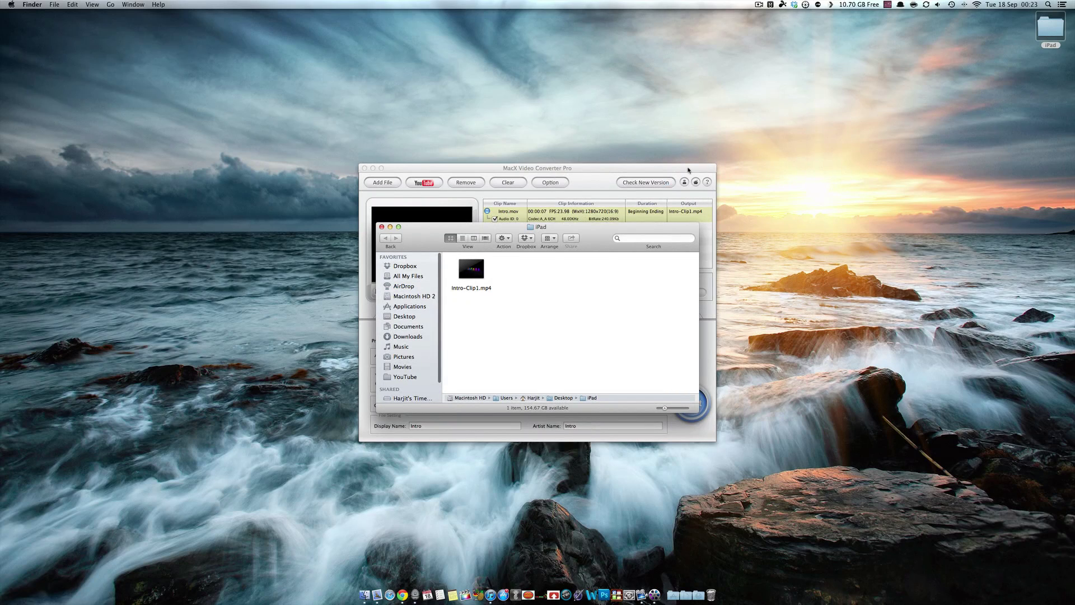
{"action": "left_click", "coordinate": [382, 227]}
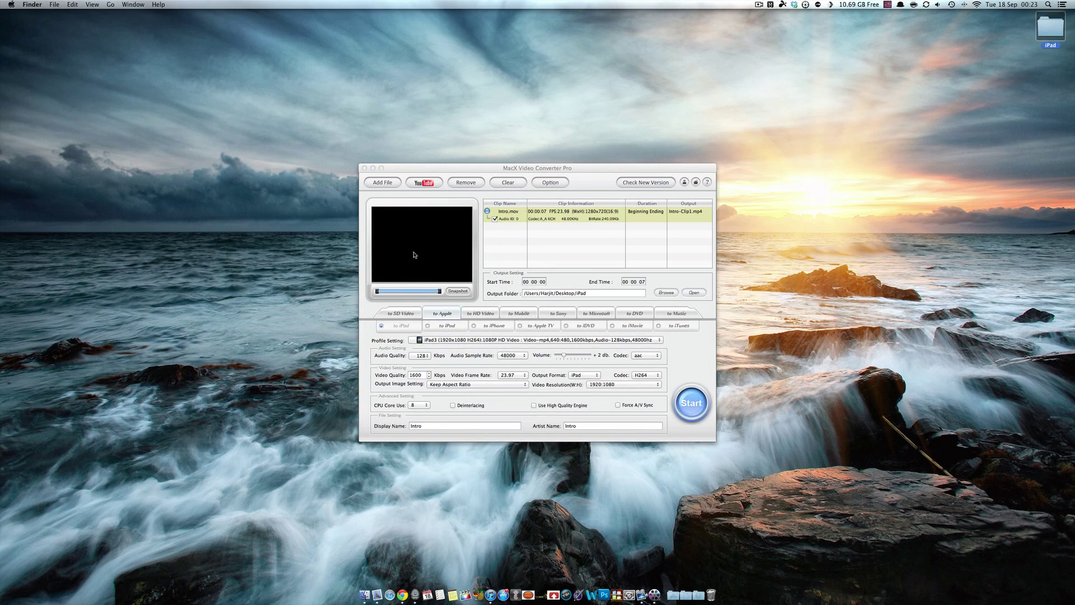
{"action": "left_click", "coordinate": [500, 270]}
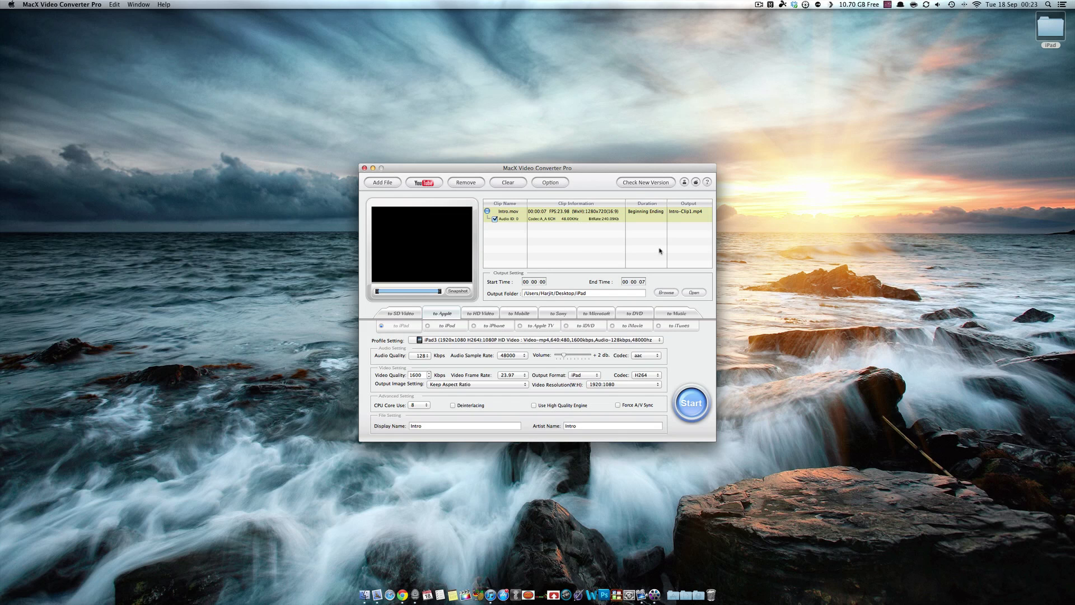
- Look through the HD Video and Mobile output categories, including the list of Android device profiles
{"action": "left_click", "coordinate": [473, 315]}
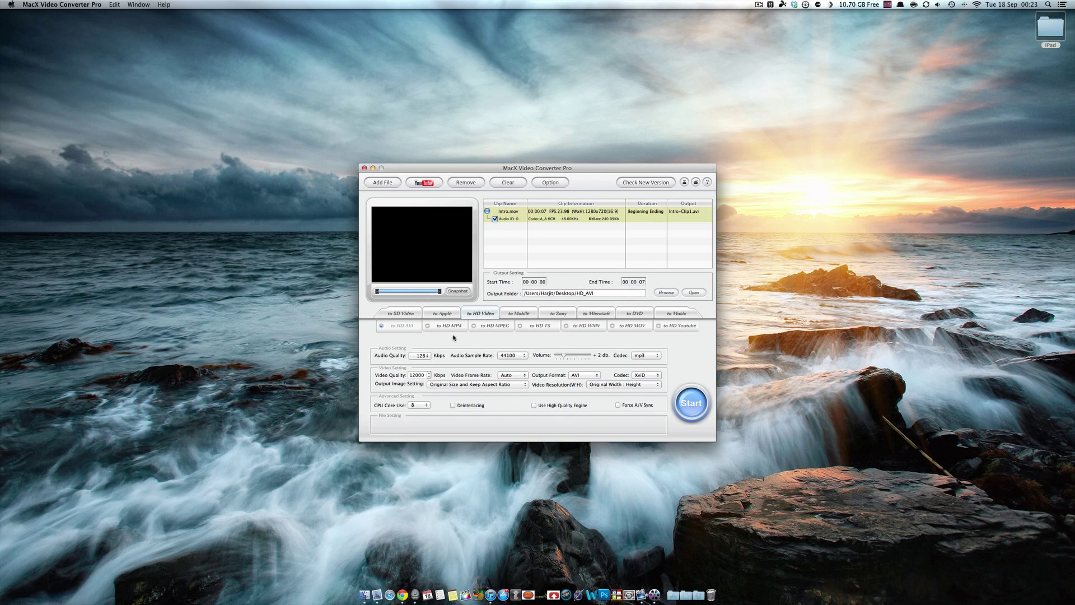
{"action": "left_click", "coordinate": [521, 316]}
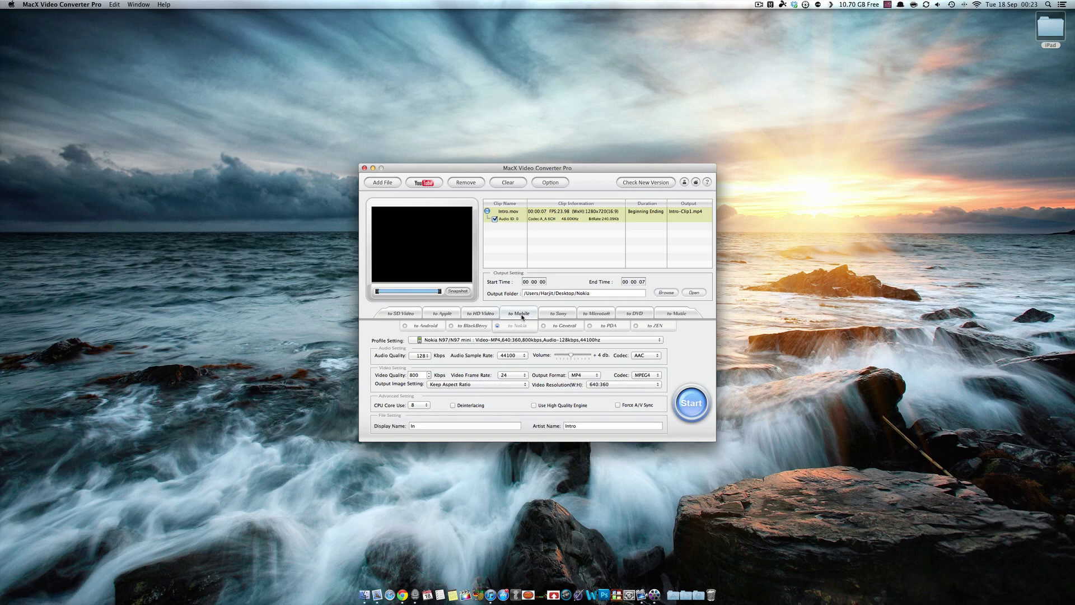
{"action": "left_click", "coordinate": [414, 324]}
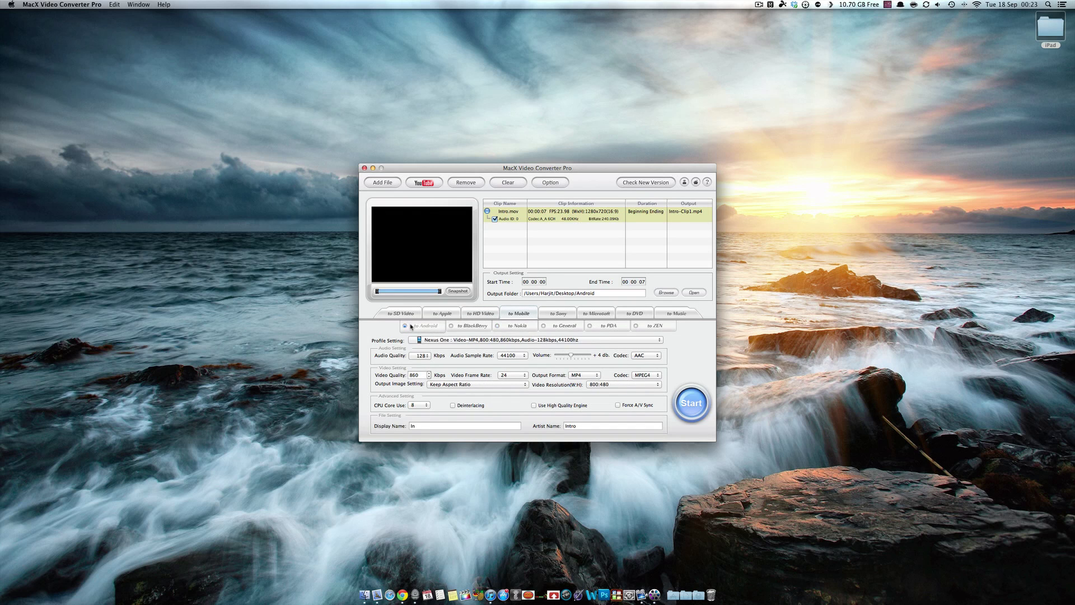
{"action": "left_click", "coordinate": [448, 340]}
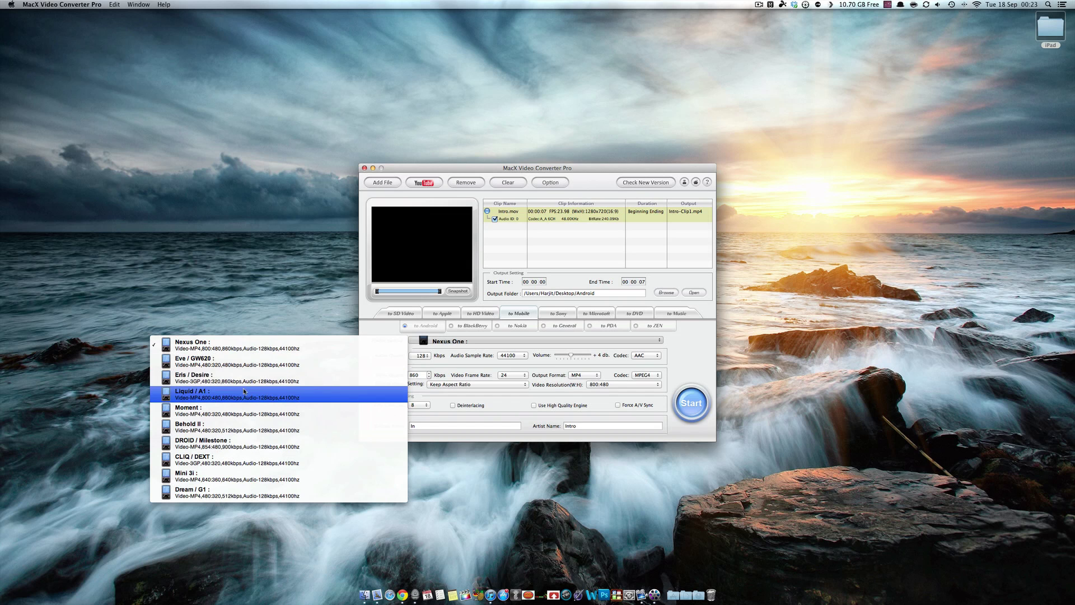
- Look through the Sony output formats: the PSP quality profiles, PS3 and PS3 HD
{"action": "left_click", "coordinate": [553, 313]}
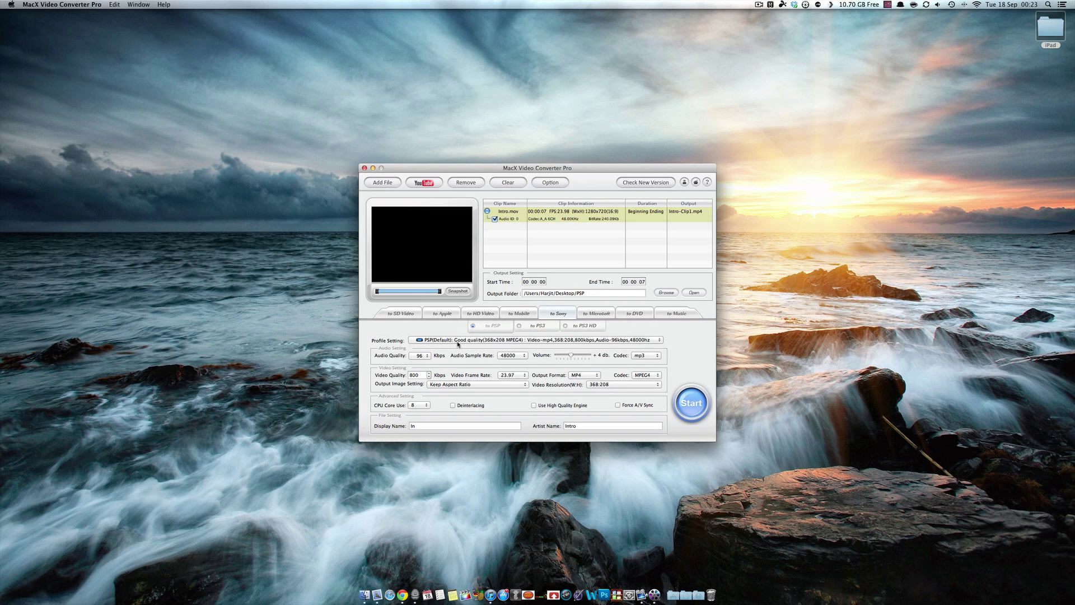
{"action": "left_click", "coordinate": [500, 340]}
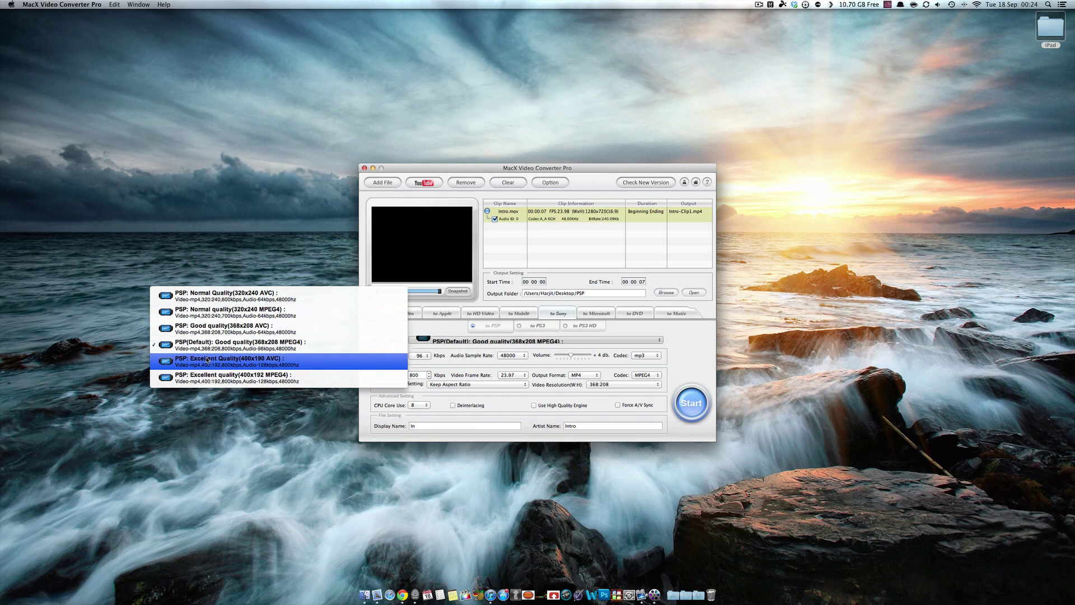
{"action": "left_click", "coordinate": [584, 334]}
{"action": "left_click", "coordinate": [517, 325]}
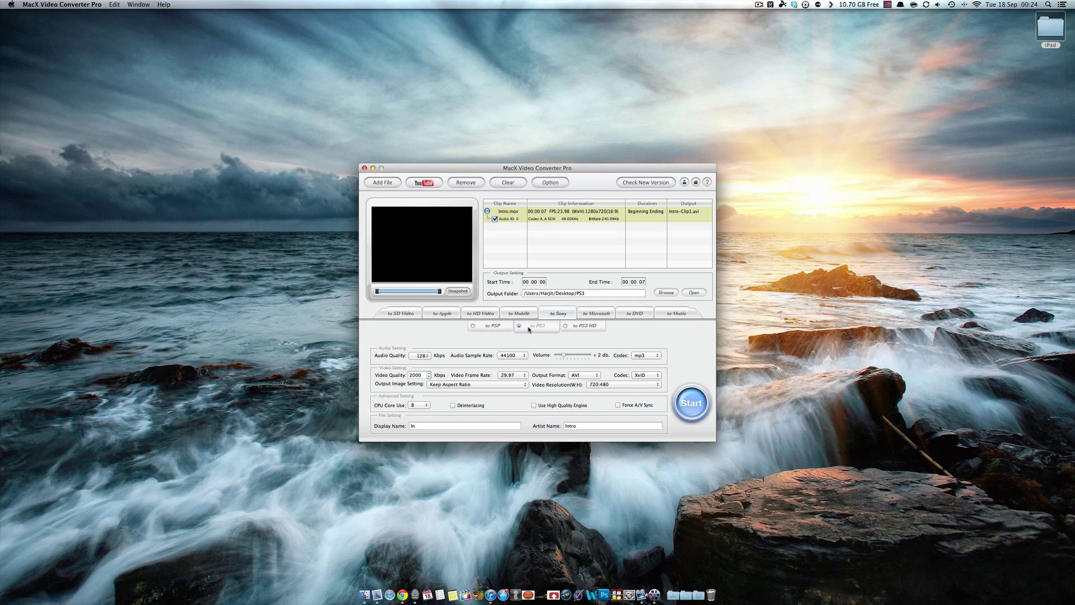
{"action": "left_click", "coordinate": [573, 330]}
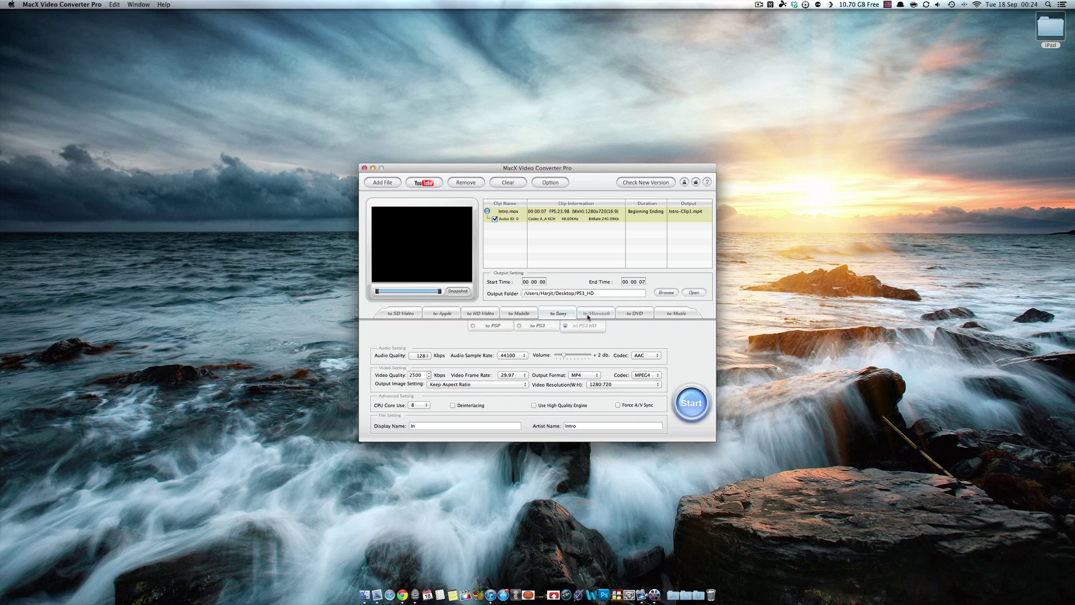
- View the output options for the Microsoft, DVD and Music categories
{"action": "left_click", "coordinate": [591, 314]}
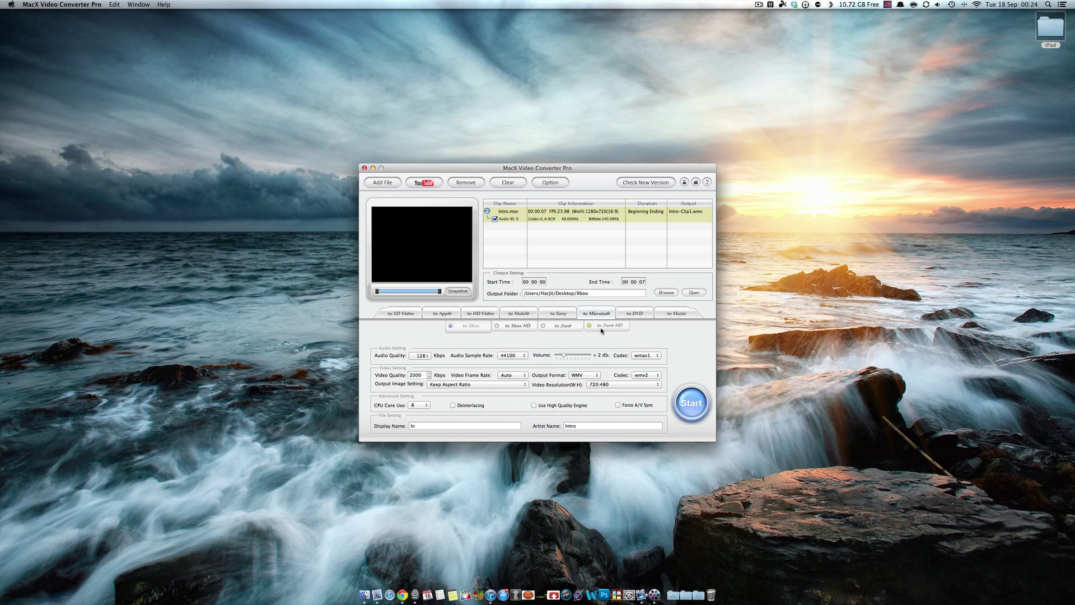
{"action": "left_click", "coordinate": [627, 316]}
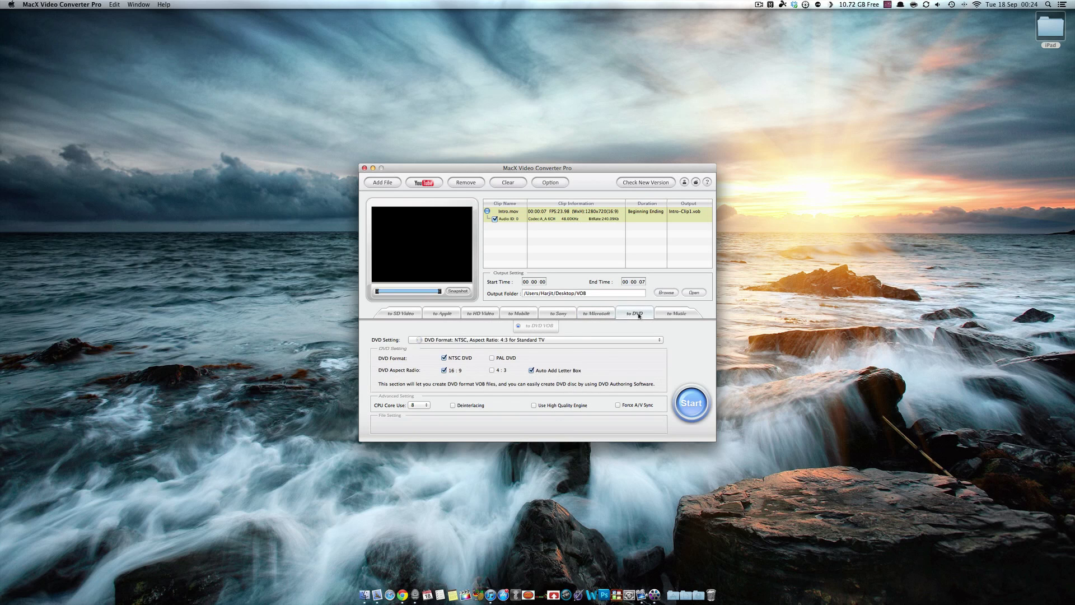
{"action": "left_click", "coordinate": [659, 315]}
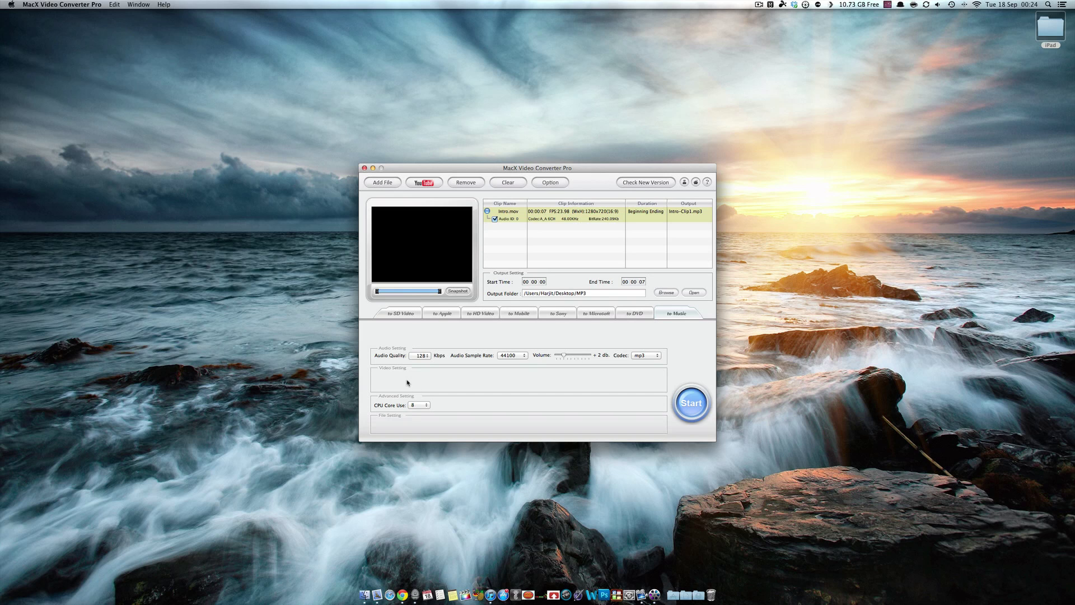
- Clear the local video list to open the online video download form, and close the form without entering a URL
{"action": "left_click", "coordinate": [426, 183]}
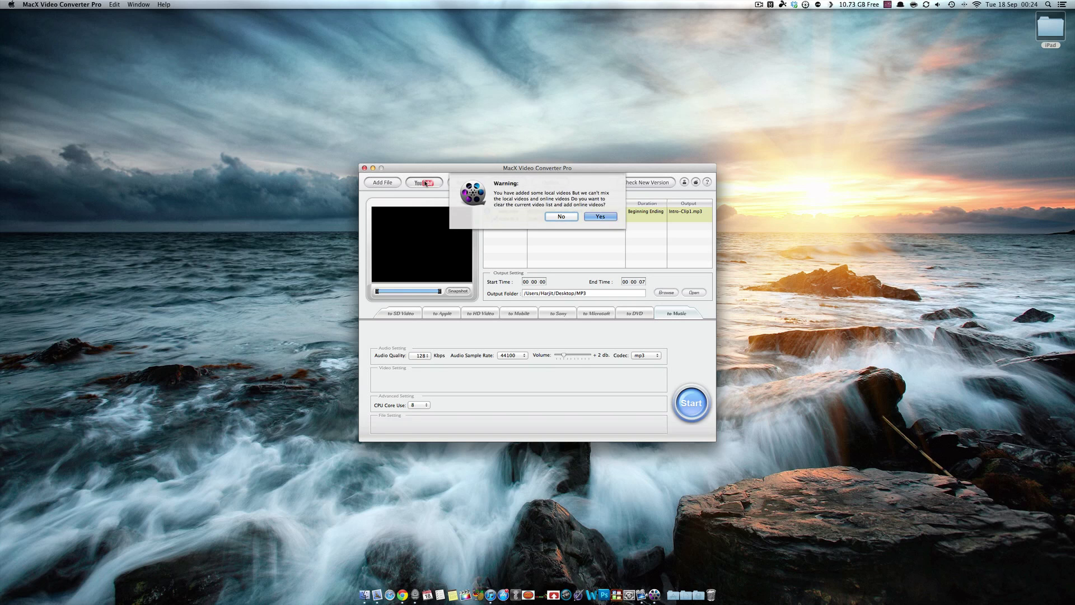
{"action": "left_click", "coordinate": [591, 218]}
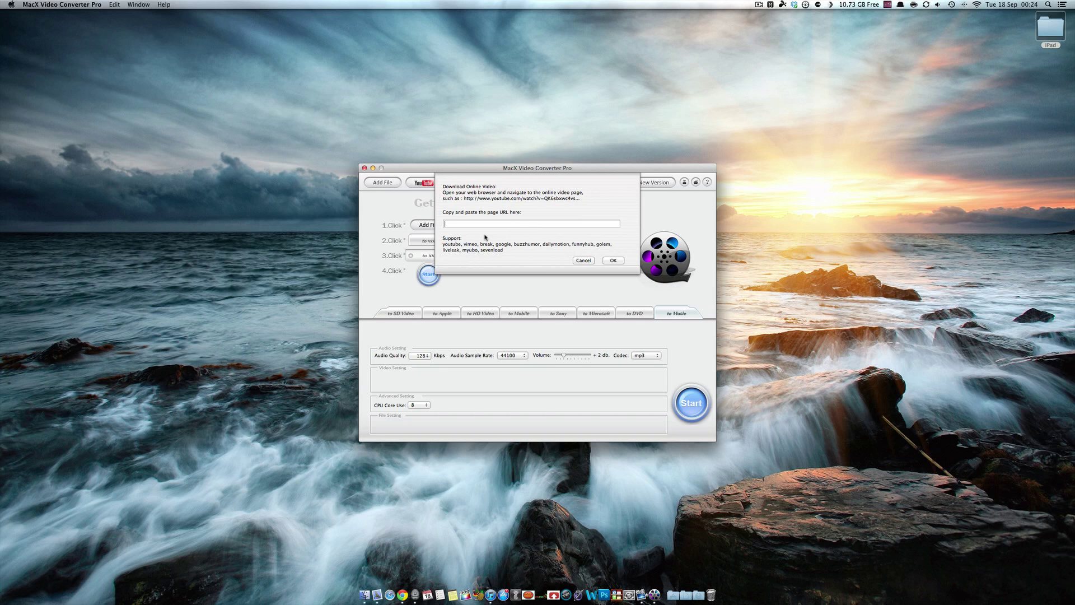
{"action": "left_click", "coordinate": [583, 260]}
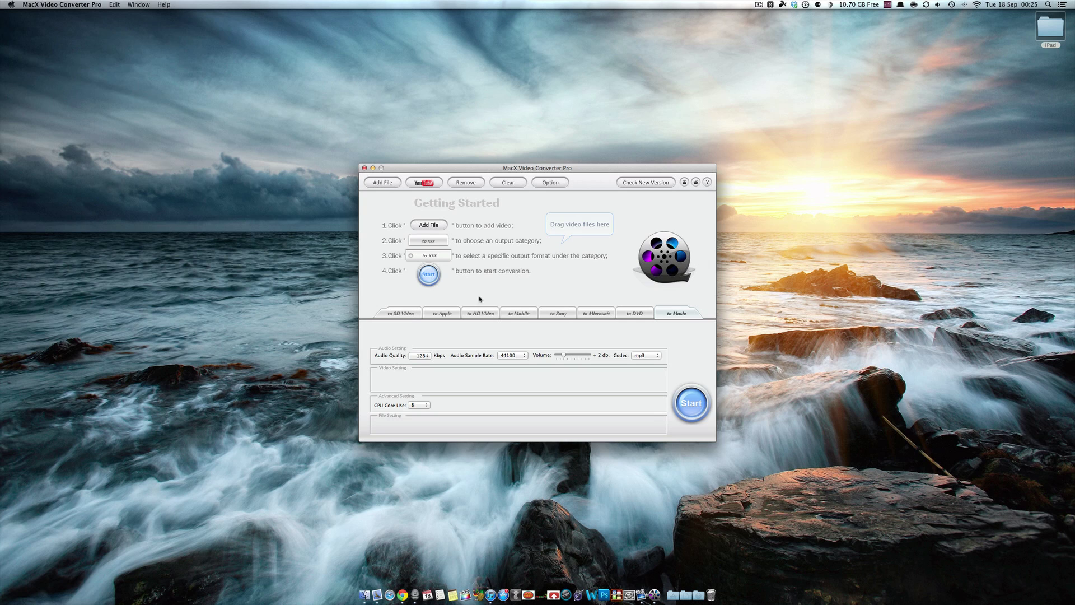
- Examine the available CPU core counts for conversion without changing the selection
{"action": "left_click", "coordinate": [415, 407]}
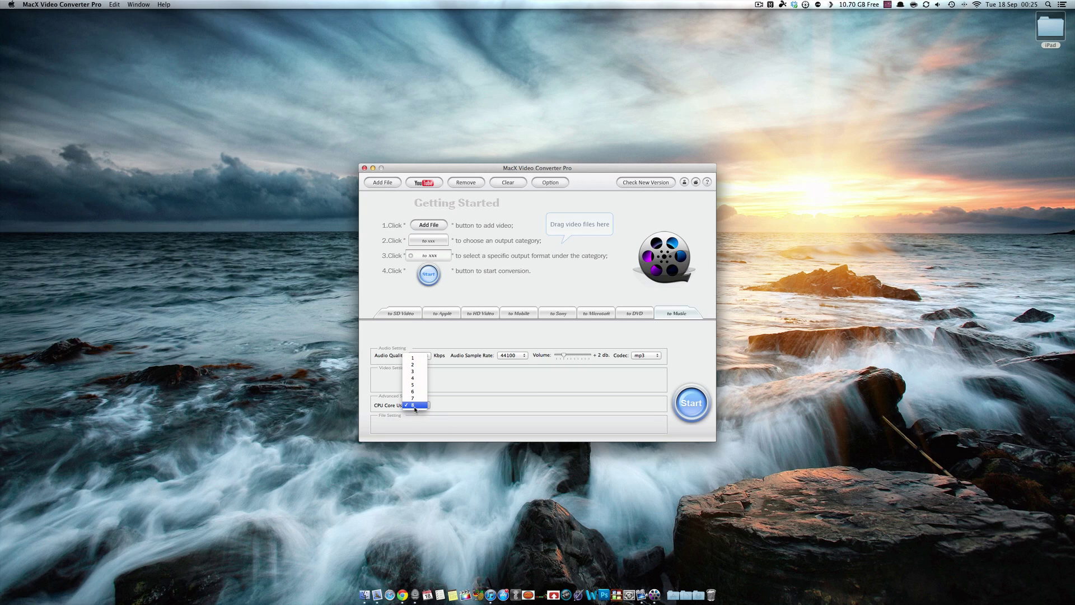
{"action": "left_click", "coordinate": [429, 404]}
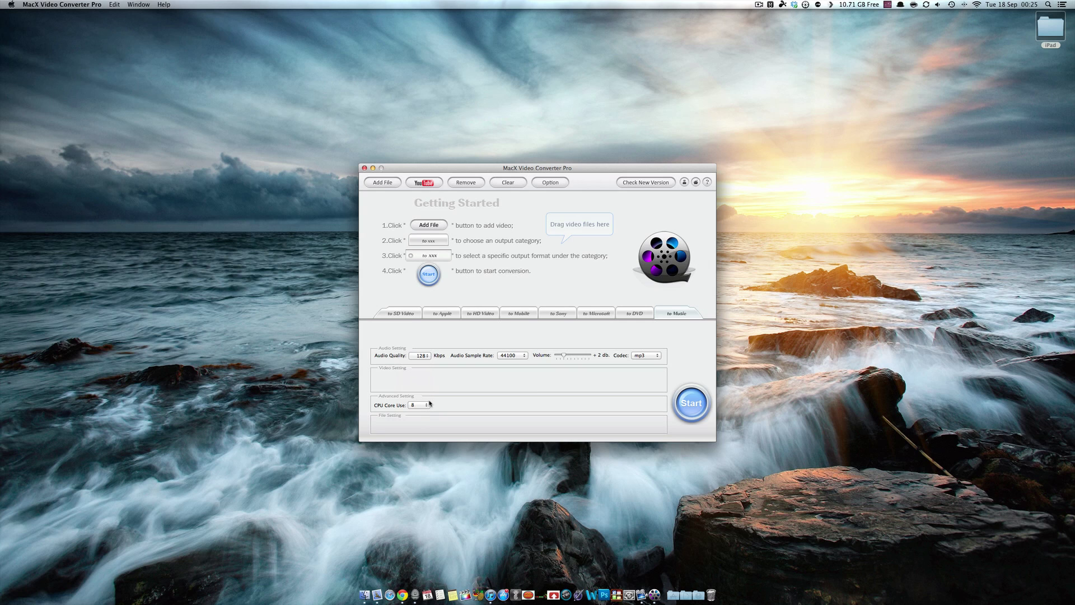
{"action": "left_click", "coordinate": [429, 404]}
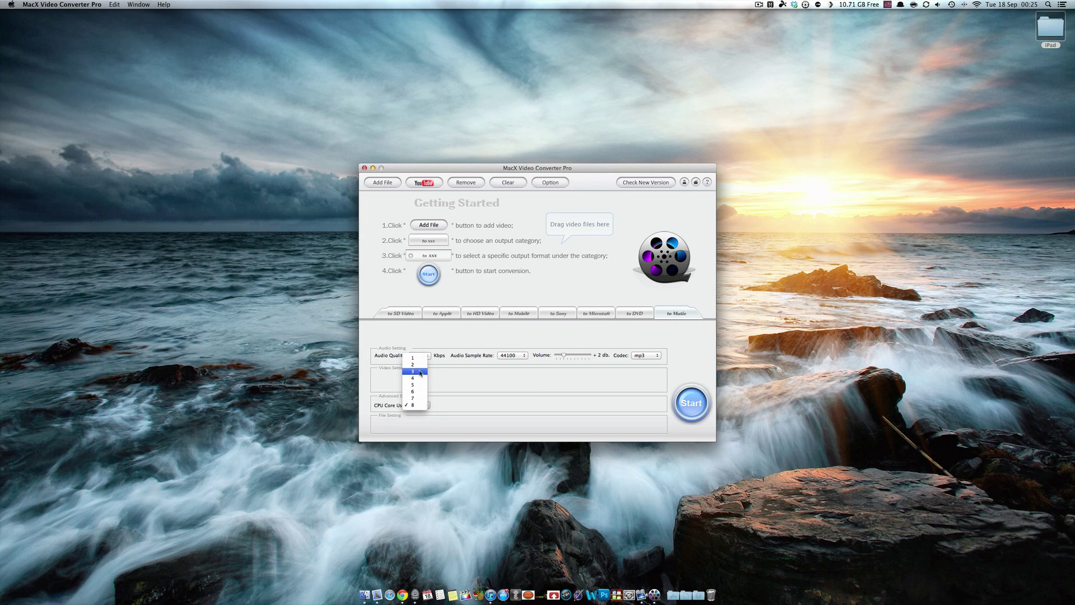
{"action": "left_click", "coordinate": [441, 385]}
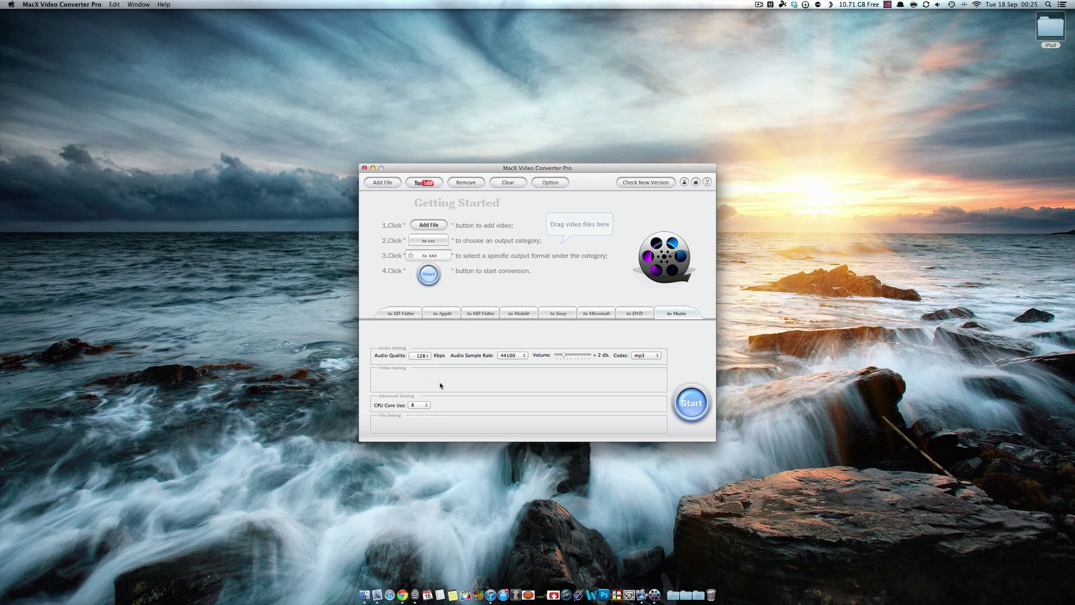
- Set the number of CPU cores used for conversion to 2, and set it back to 8
{"action": "left_click", "coordinate": [416, 407]}
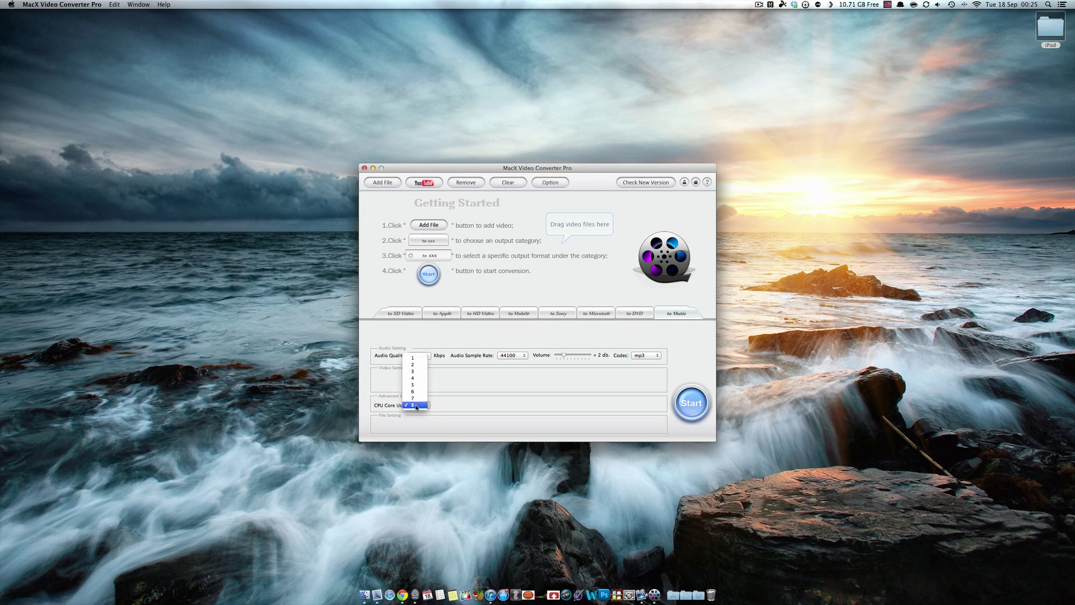
{"action": "left_click", "coordinate": [459, 393]}
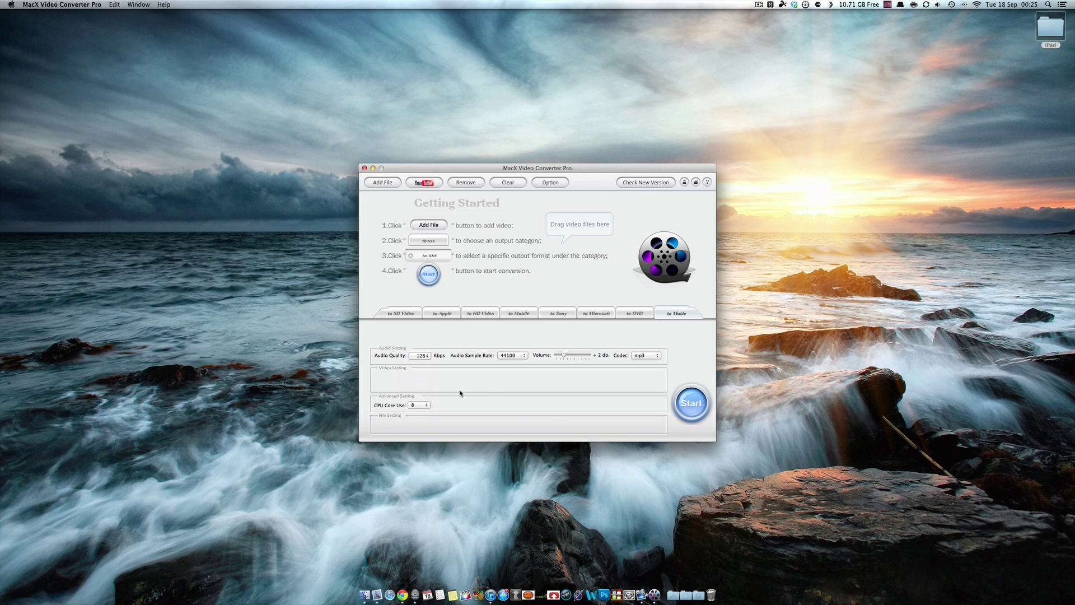
{"action": "left_click", "coordinate": [423, 405]}
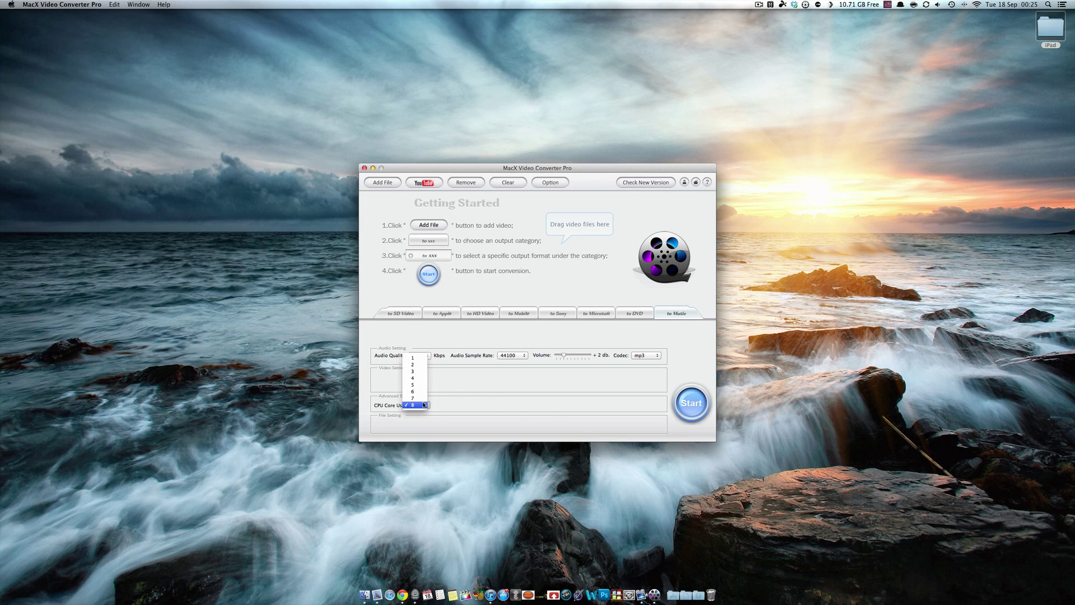
{"action": "left_click", "coordinate": [413, 365]}
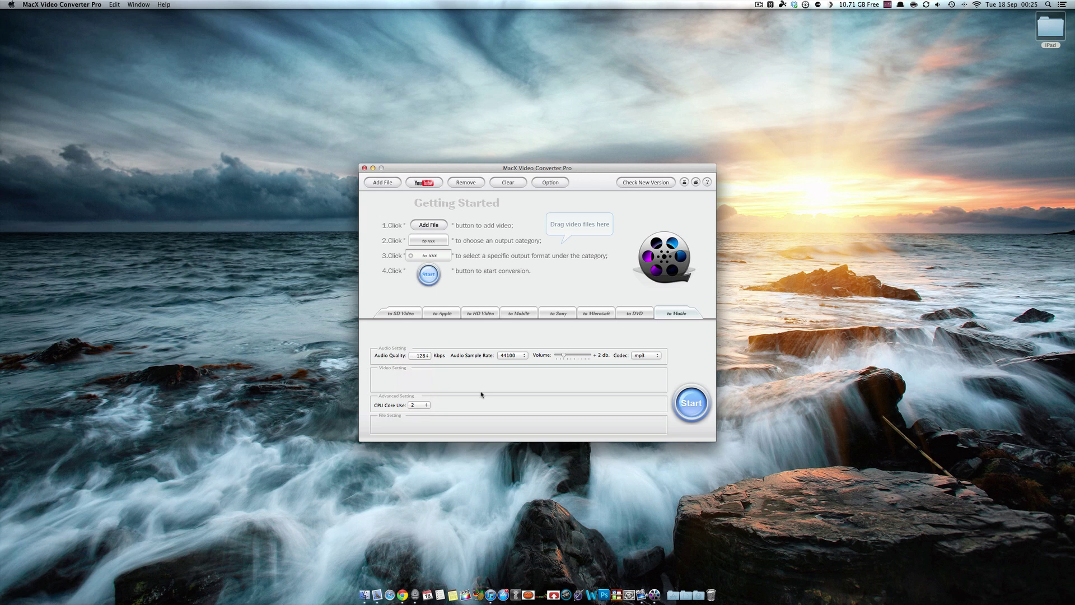
{"action": "left_click", "coordinate": [415, 405]}
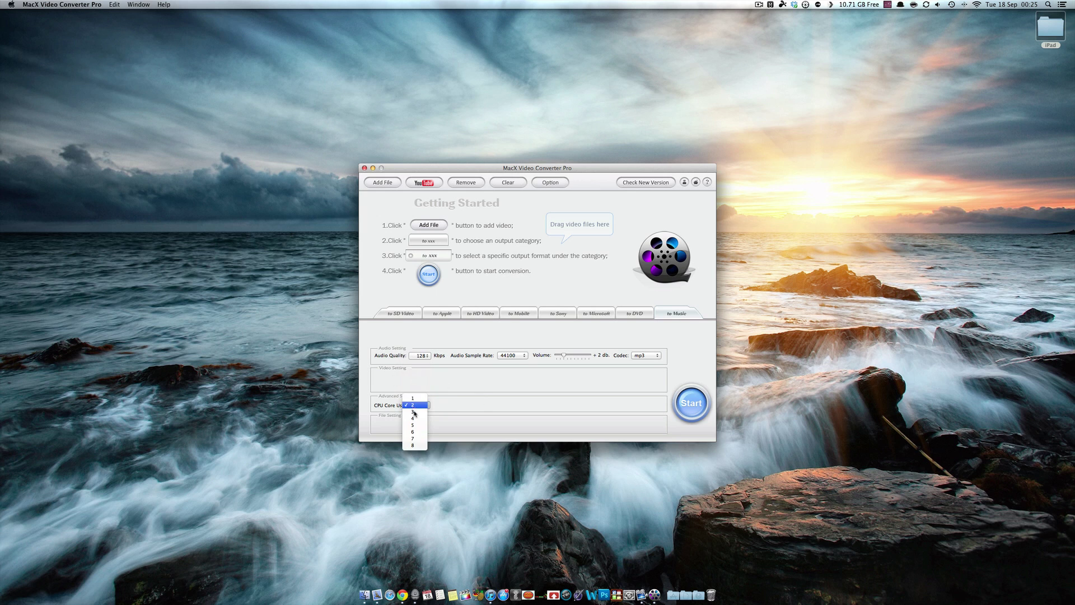
{"action": "left_click", "coordinate": [415, 445]}
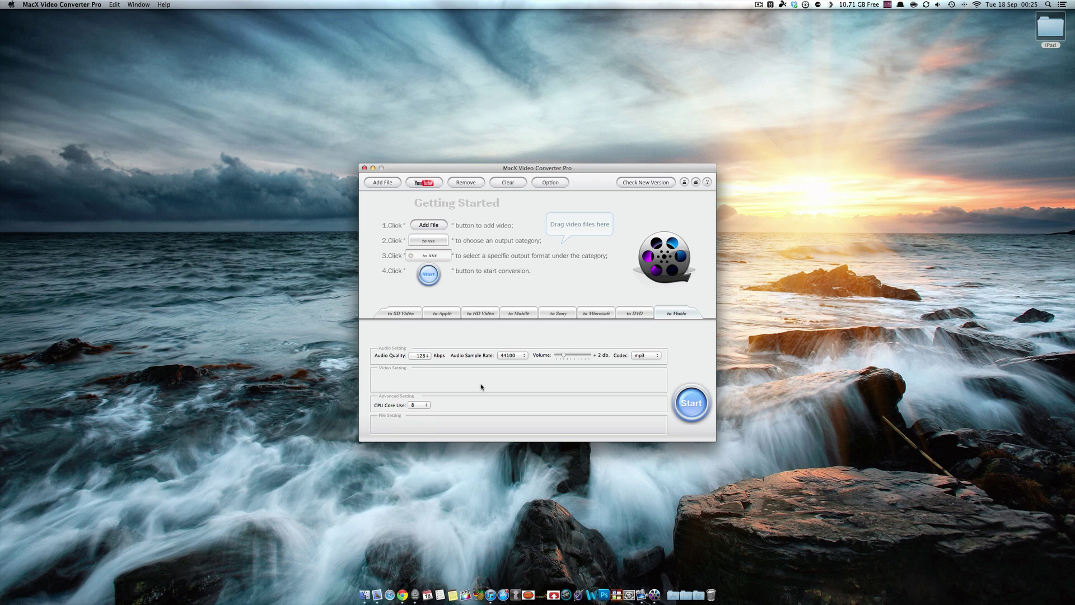